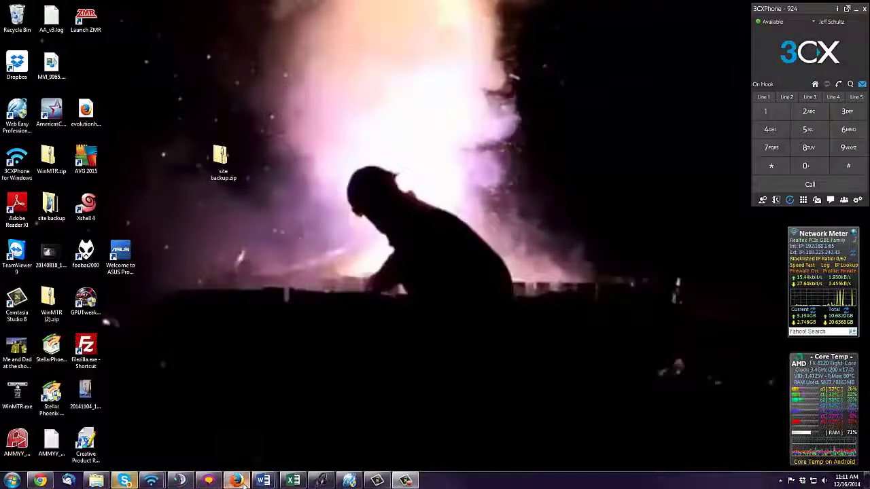
click(238, 481)
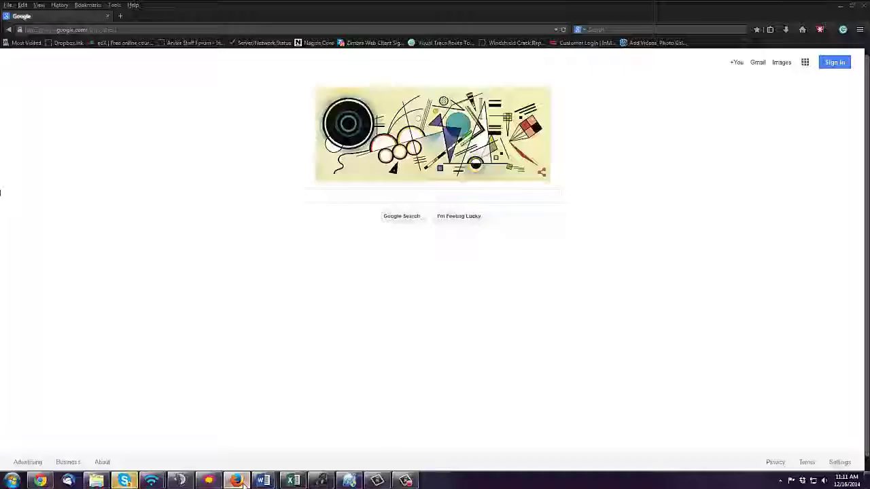
click(125, 30)
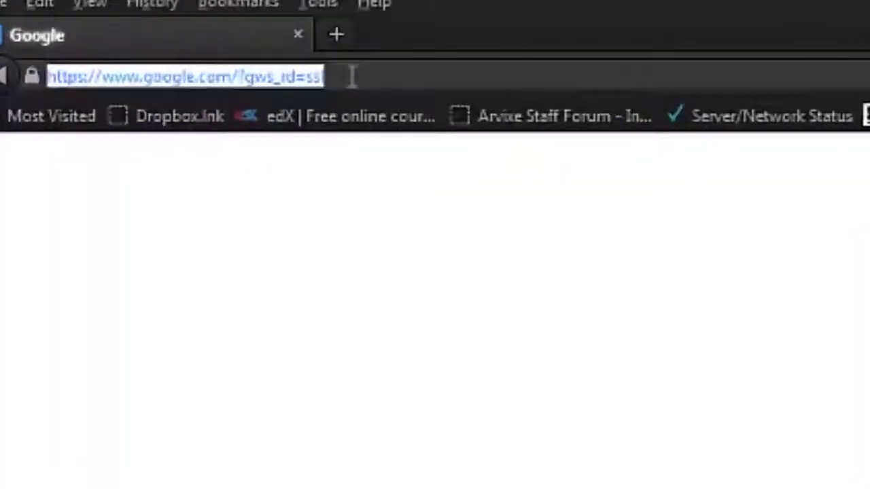
text(w)
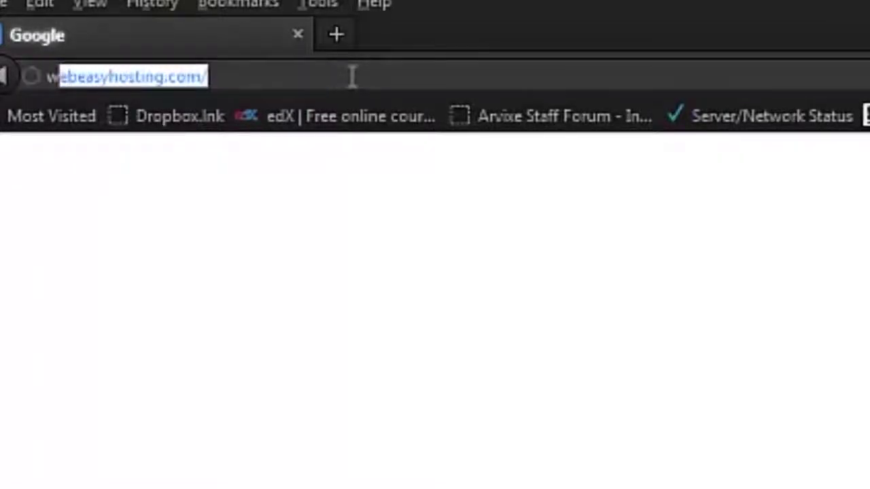
text(ww.cin)
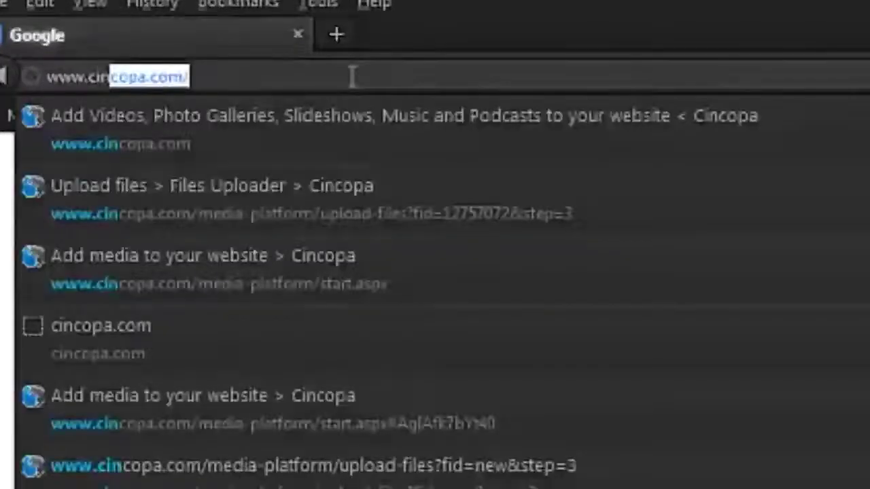
text(copa.co)
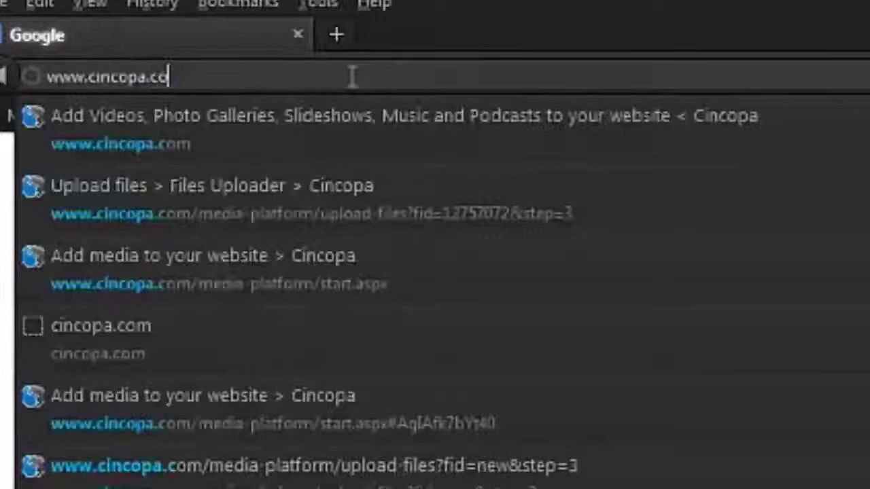
text(m/)
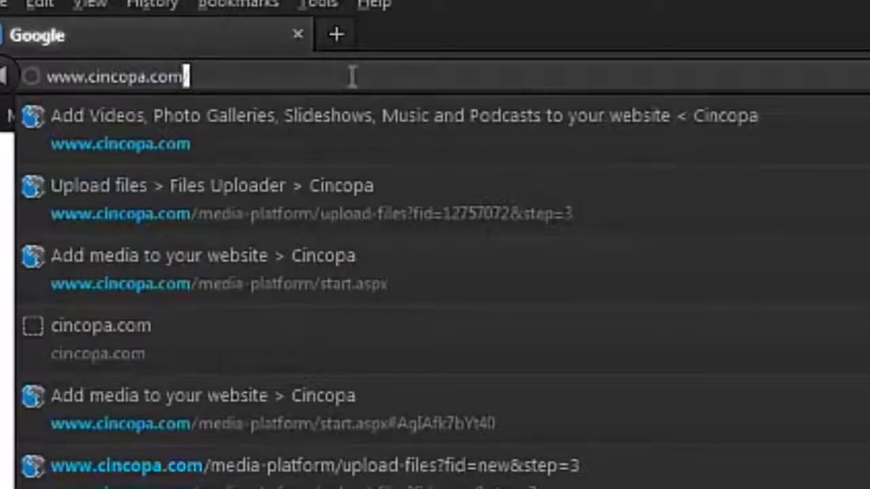
key(Return)
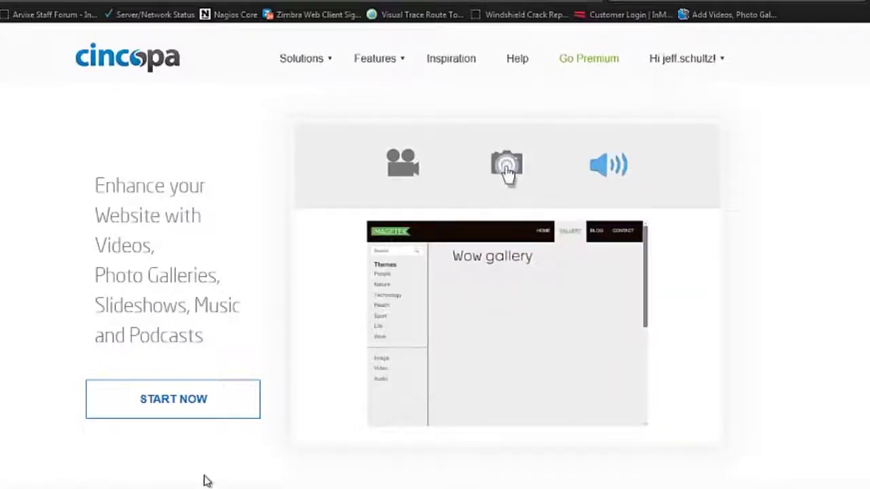
Use START NOW on the Cincopa homepage to reach the Select Skin step
click(148, 398)
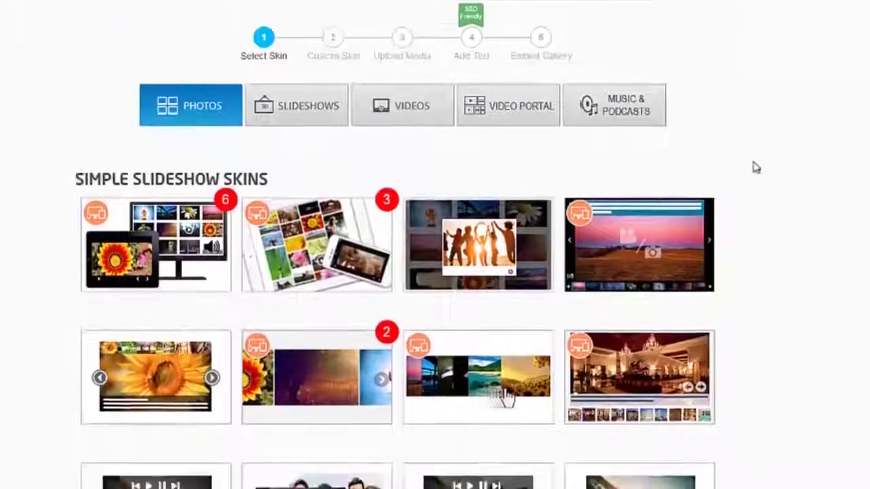
mouse_move(684, 338)
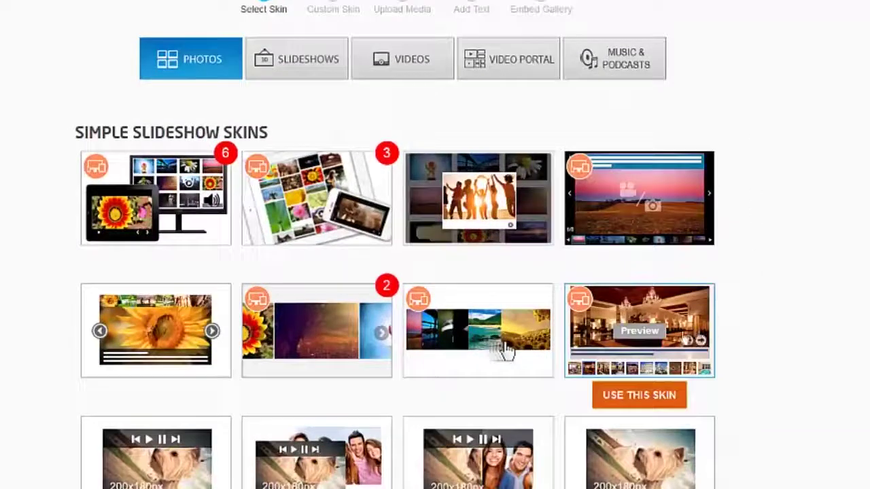
Use the real estate slider skin, name the gallery 'Domo video', and show the Advanced settings
click(637, 396)
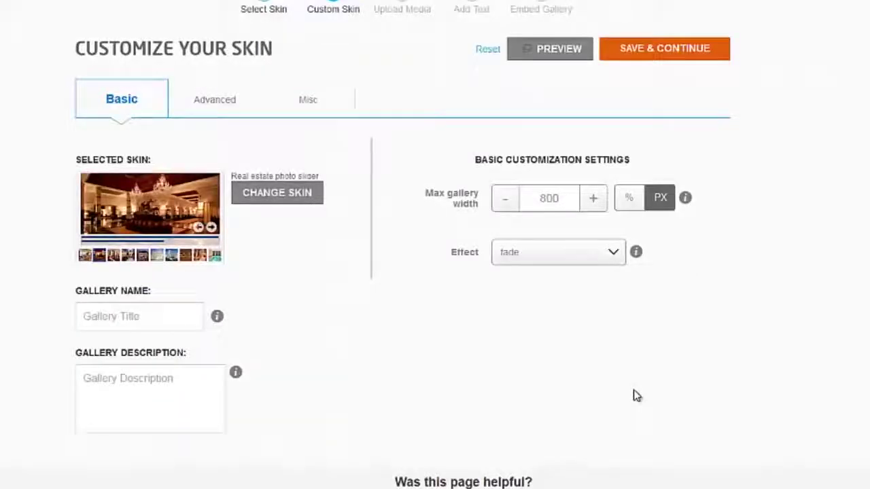
scroll(360, 288, down, 1)
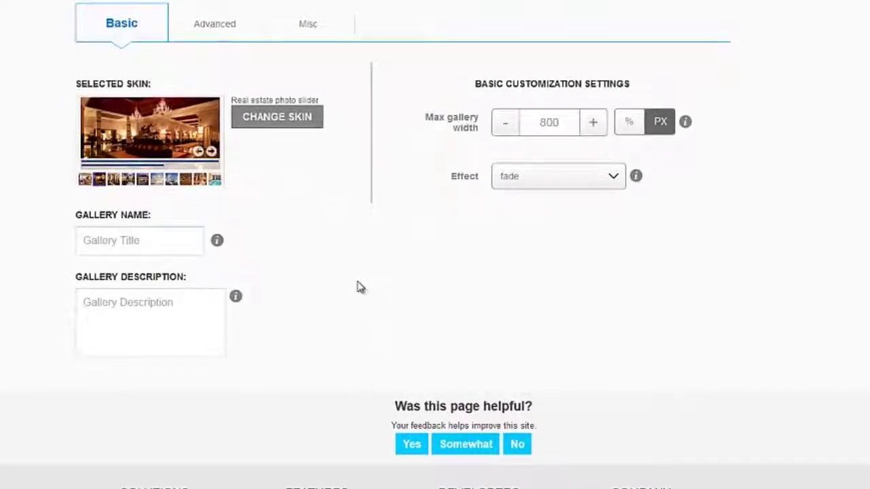
click(146, 239)
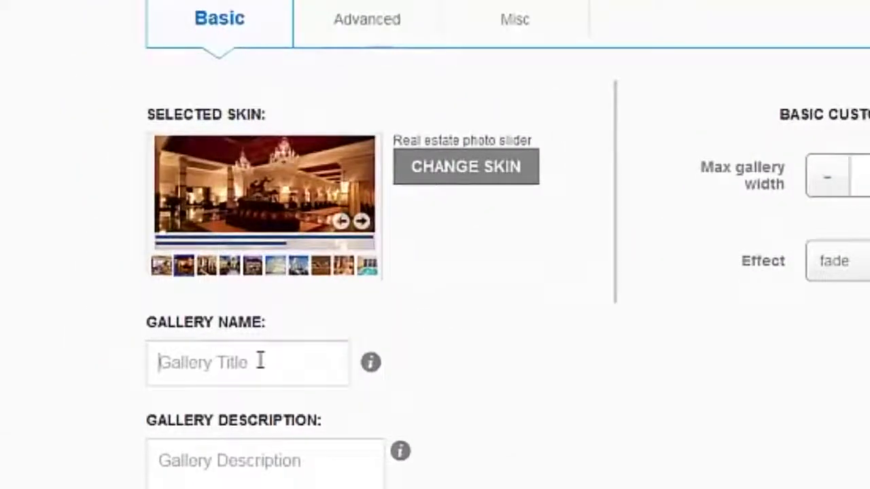
text(Do)
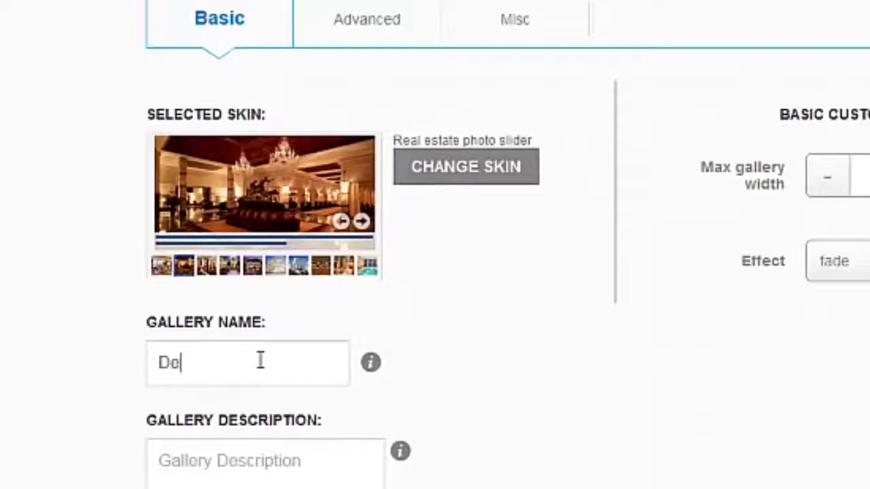
text(mo video)
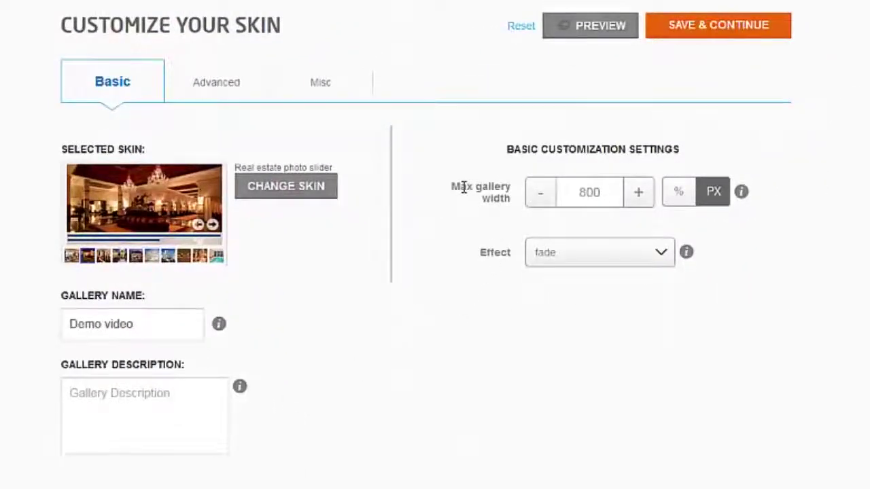
click(221, 82)
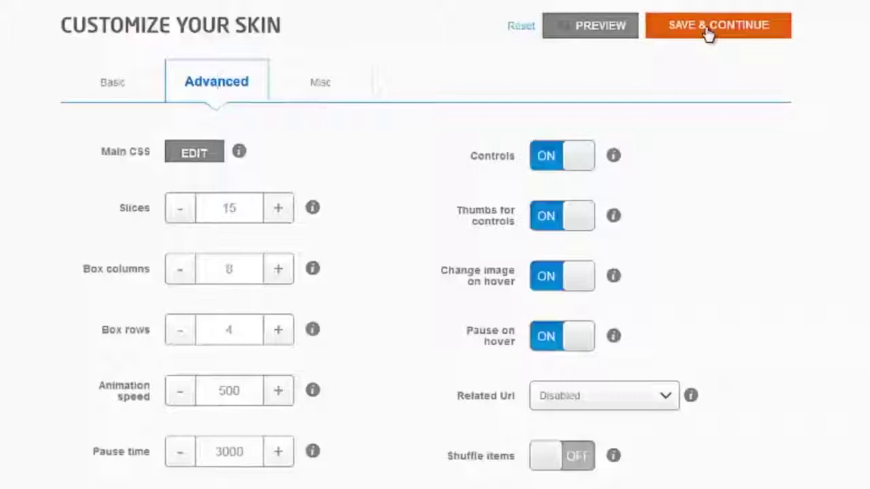
Save the skin settings, then upload all 29 pictures from Explorer to the drop zone
click(709, 35)
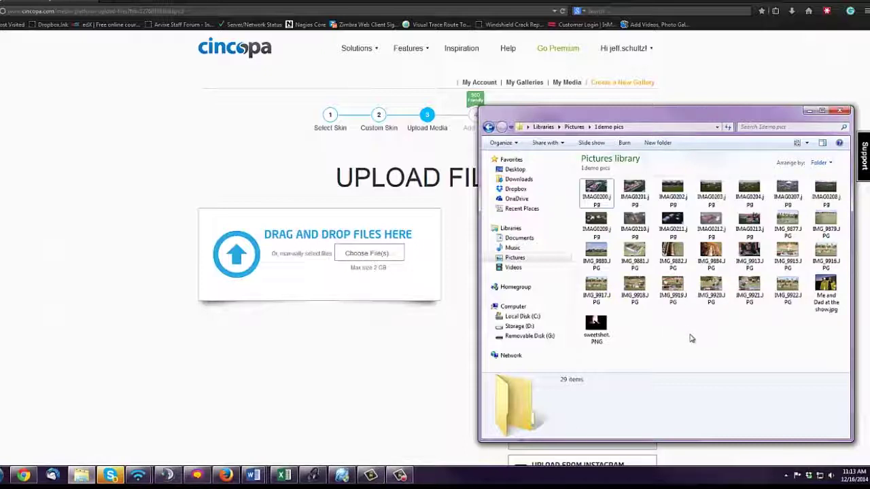
key(ctrl+a)
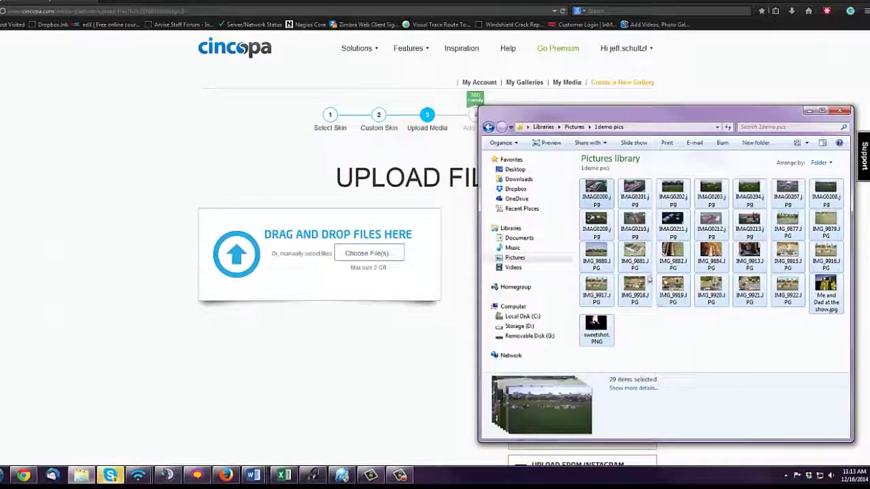
drag(603, 229, 350, 269)
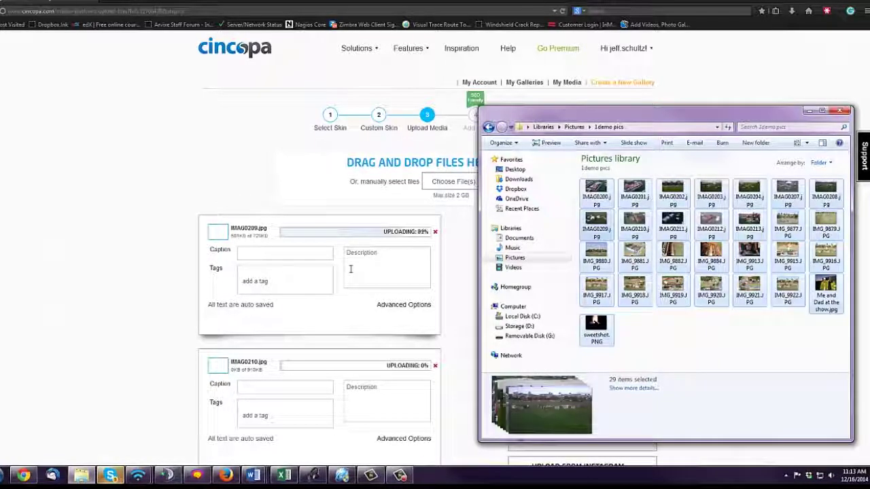
click(810, 112)
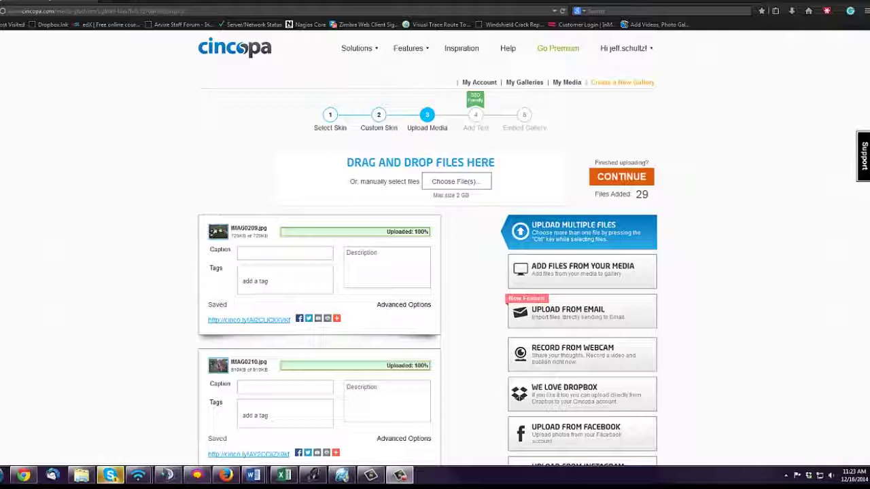
scroll(866, 137, down, 5)
scroll(864, 219, down, 10)
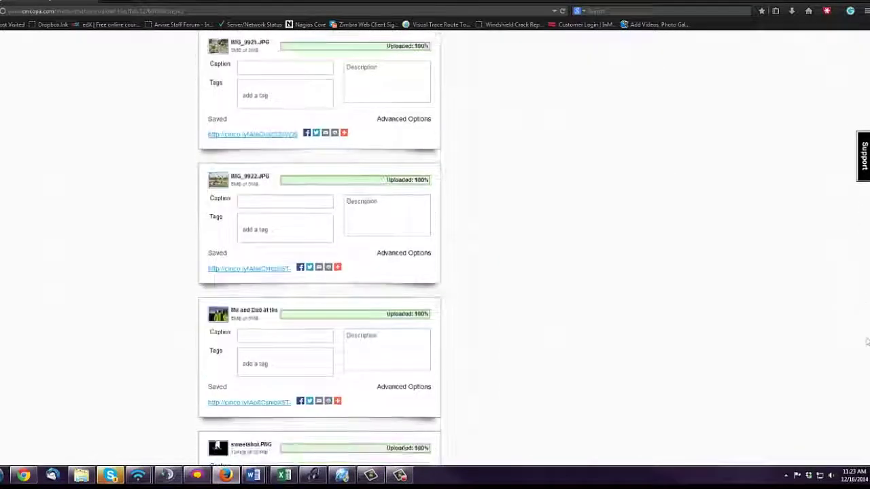
scroll(839, 74, up, 15)
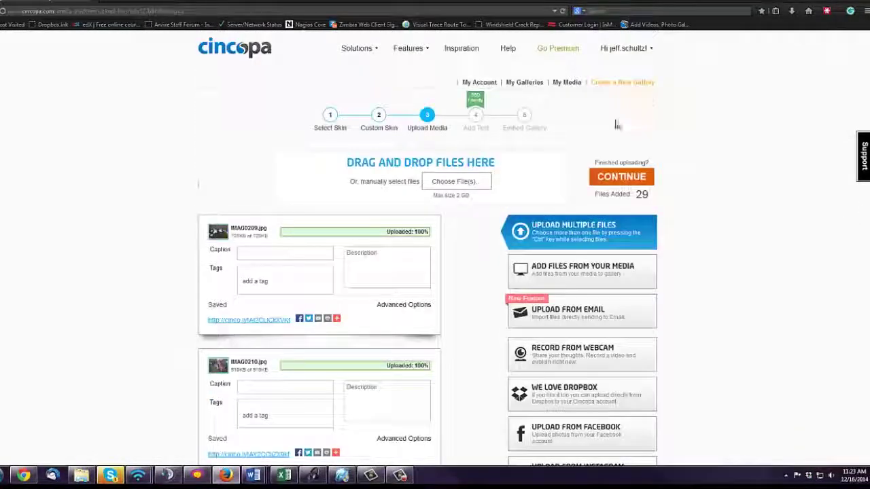
click(616, 178)
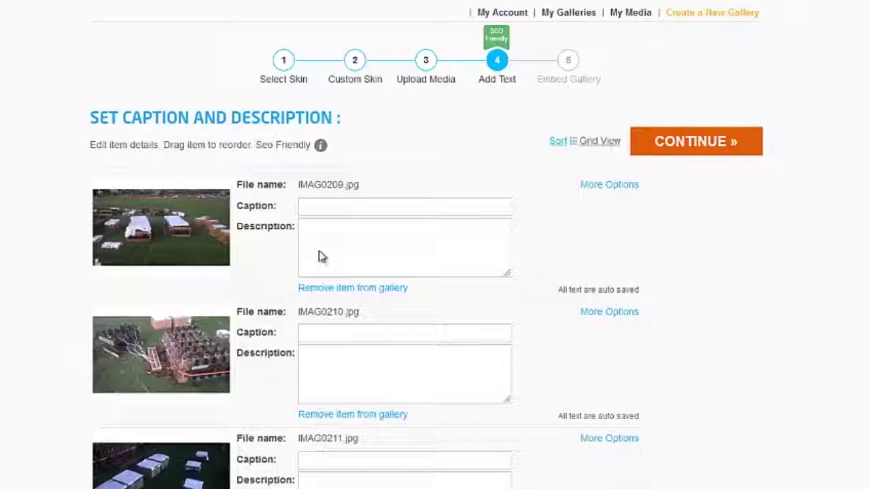
scroll(27, 280, down, 6)
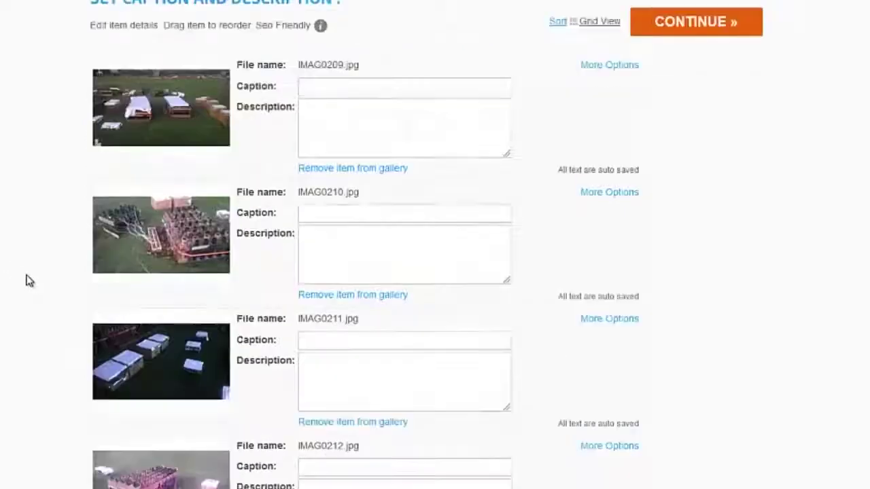
scroll(27, 280, down, 12)
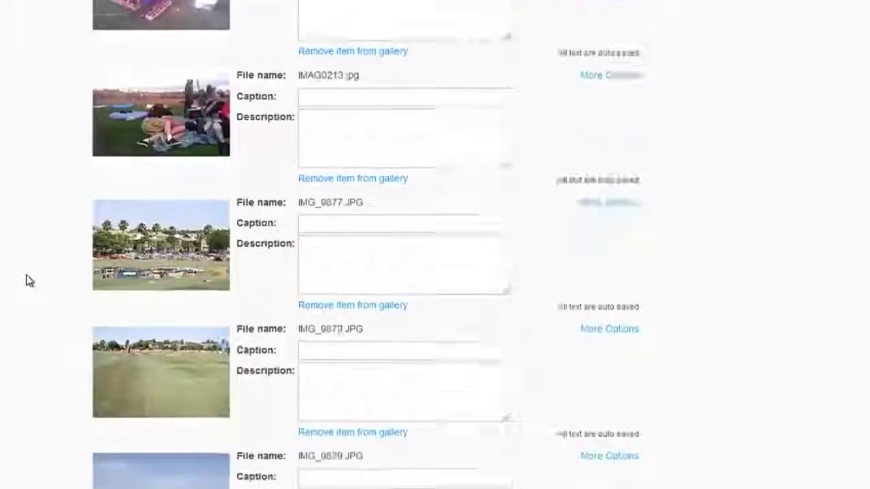
scroll(27, 279, down, 12)
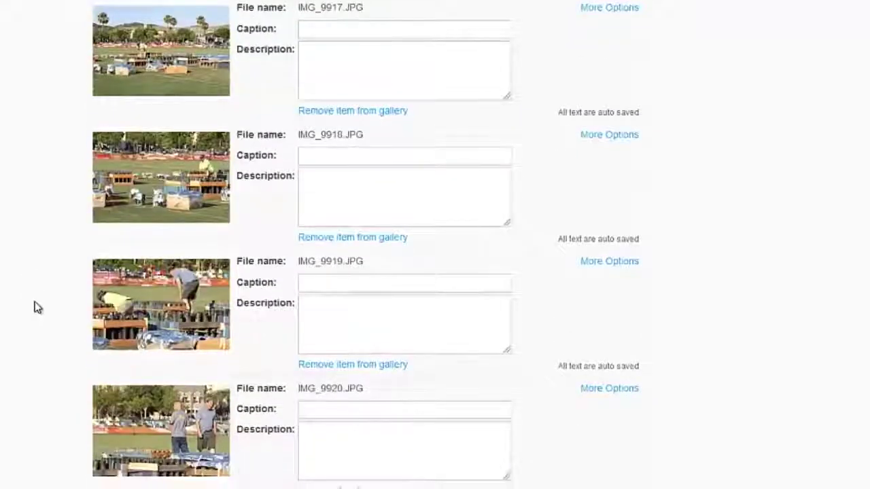
scroll(37, 308, down, 8)
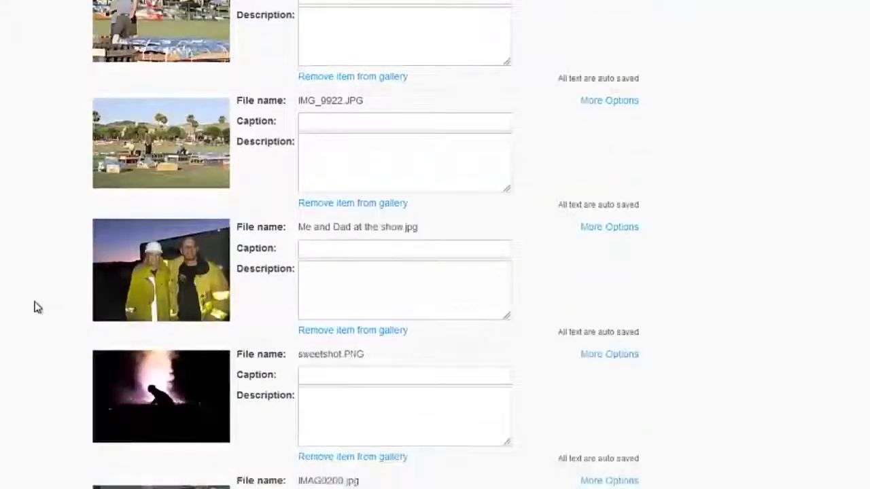
scroll(38, 308, down, 15)
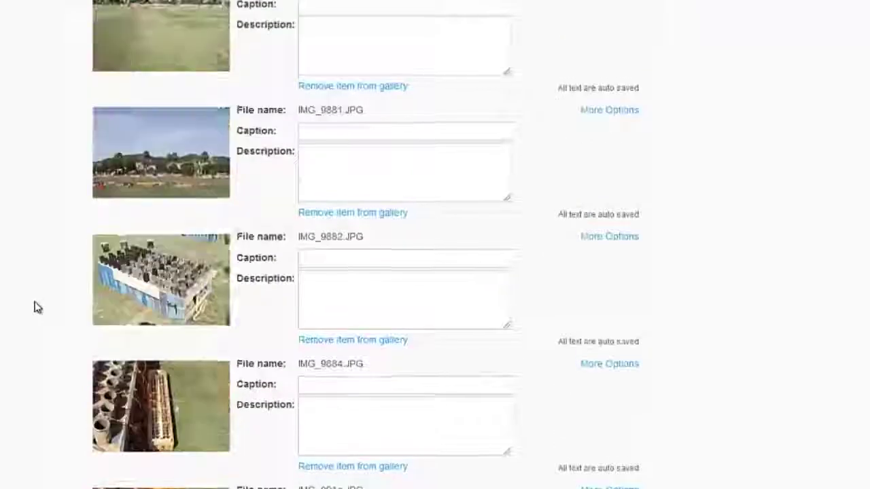
scroll(38, 308, up, 15)
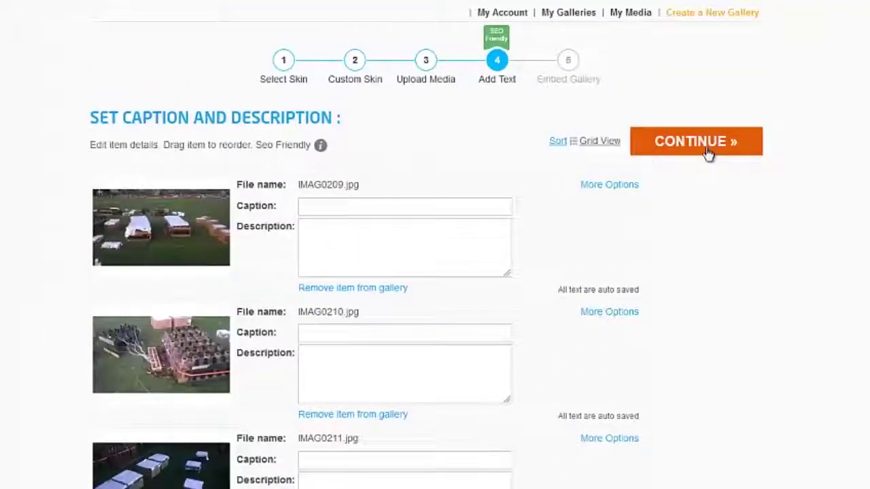
Continue to the Embed Gallery step and scroll down to the iframe embed code
click(707, 153)
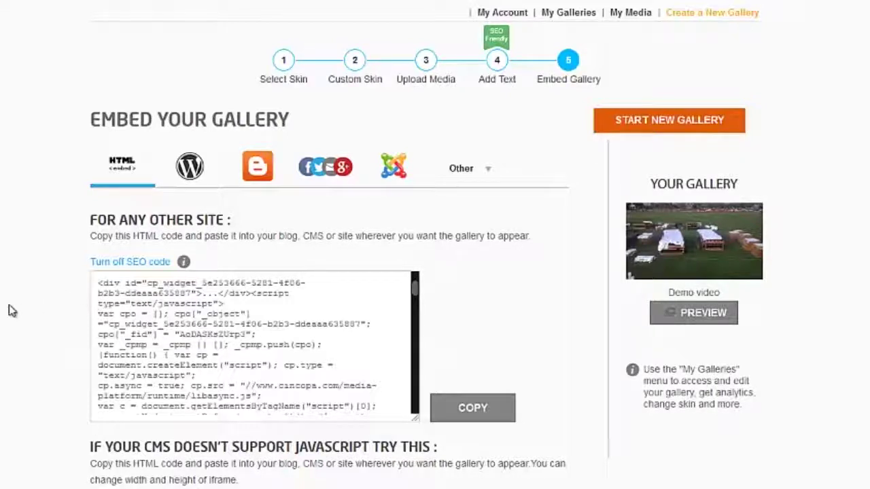
scroll(9, 306, down, 3)
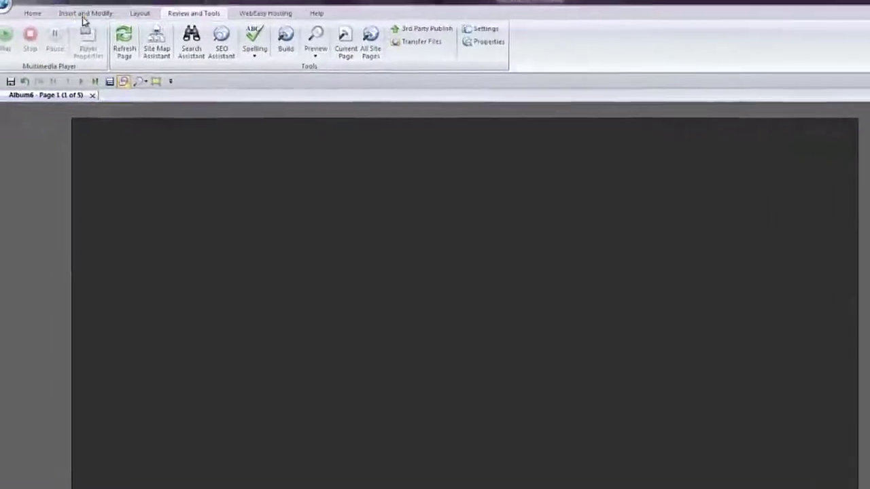
Insert a Custom HTML Code block holding the pasted Cincopa embed code and confirm it
click(99, 21)
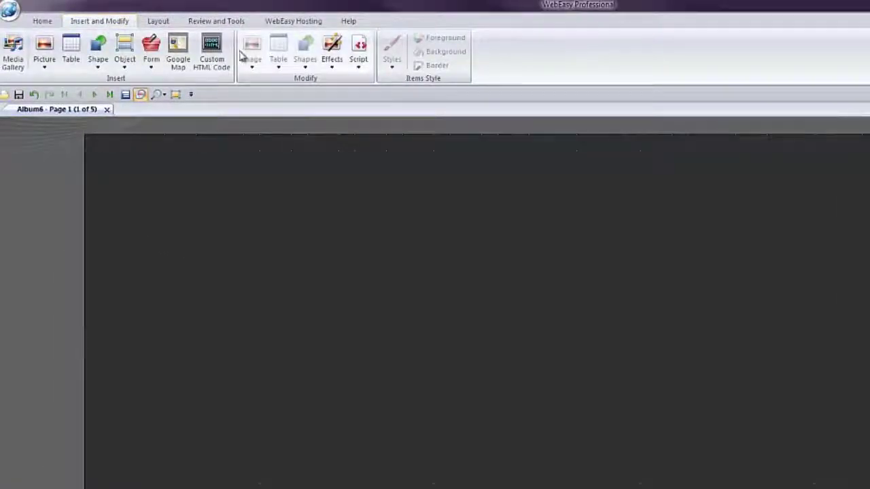
click(223, 53)
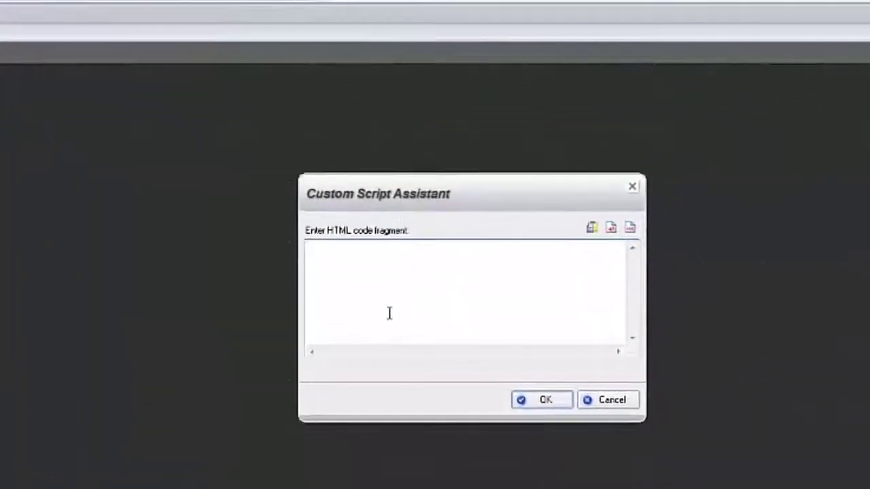
click(389, 313)
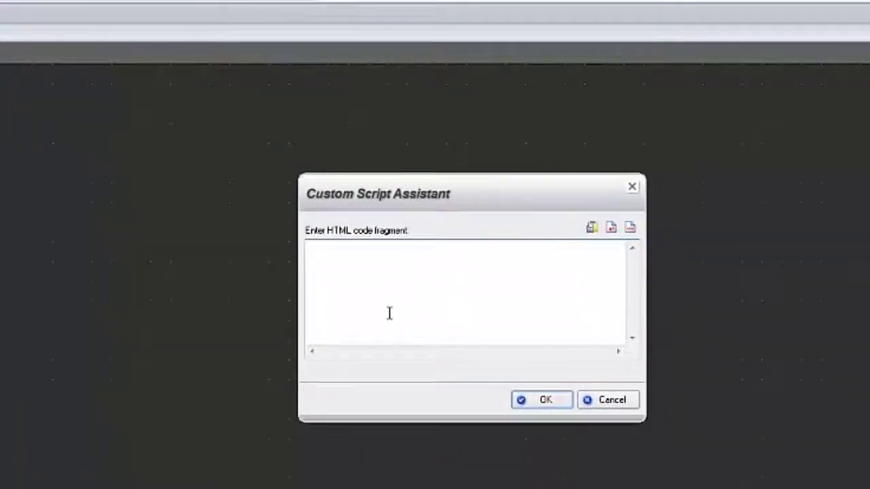
right_click(389, 312)
click(422, 382)
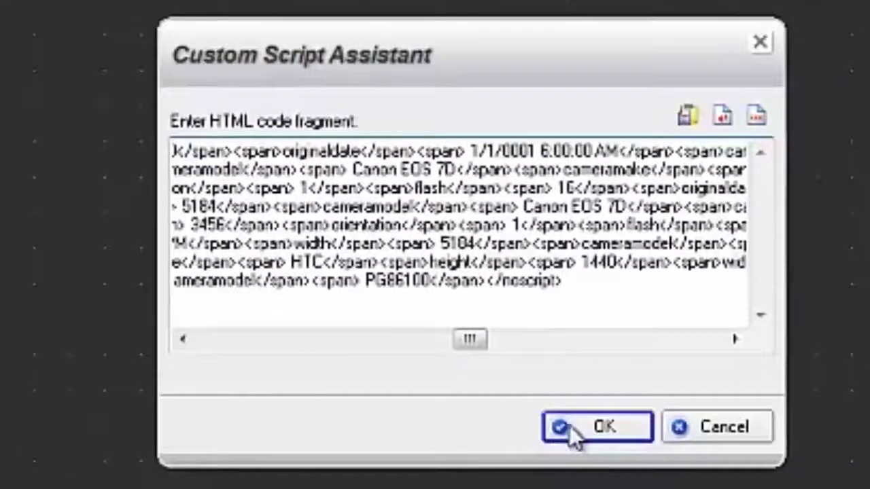
click(567, 425)
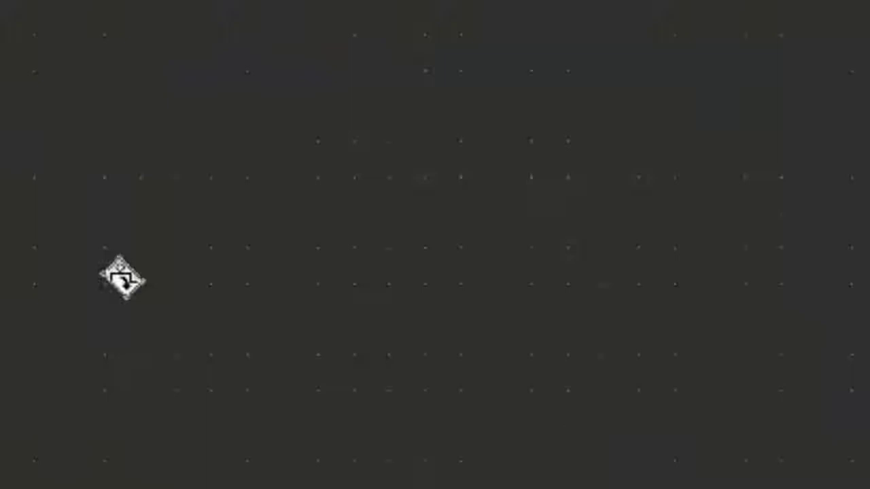
Place and reposition the HTML object, then type the http: prefix into its iframe src
click(136, 210)
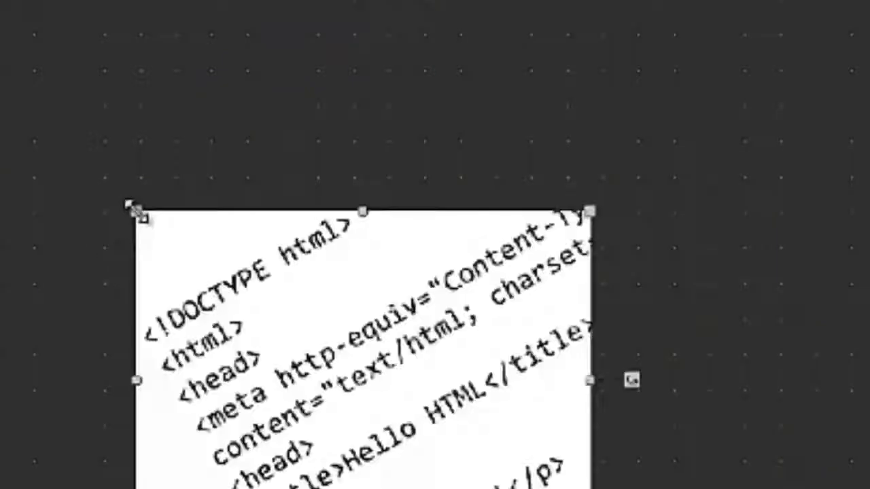
drag(401, 479, 269, 356)
double_click(241, 309)
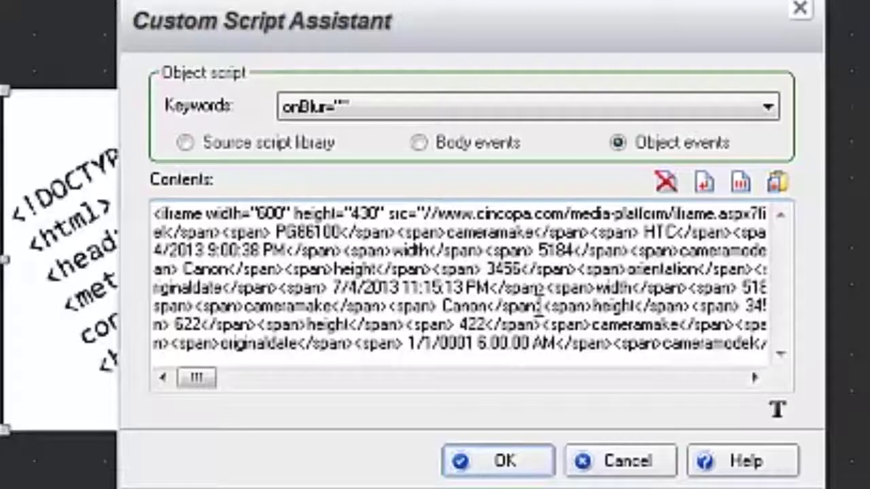
text(htt)
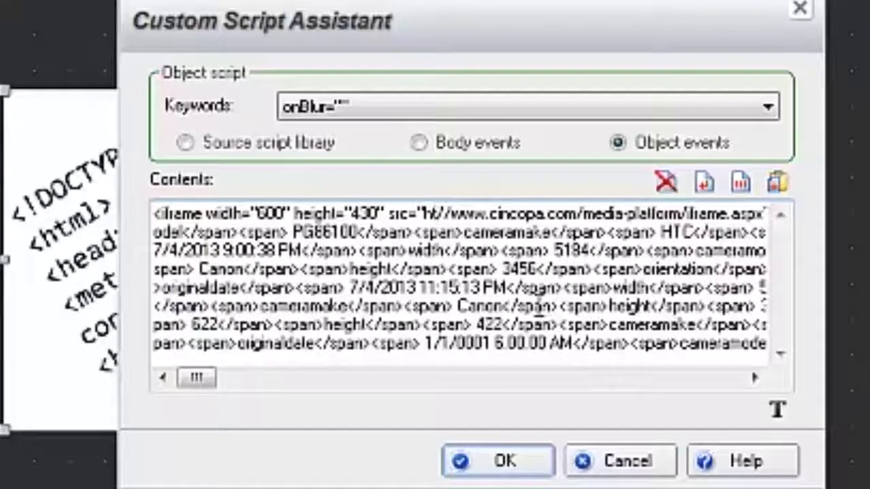
text(p:)
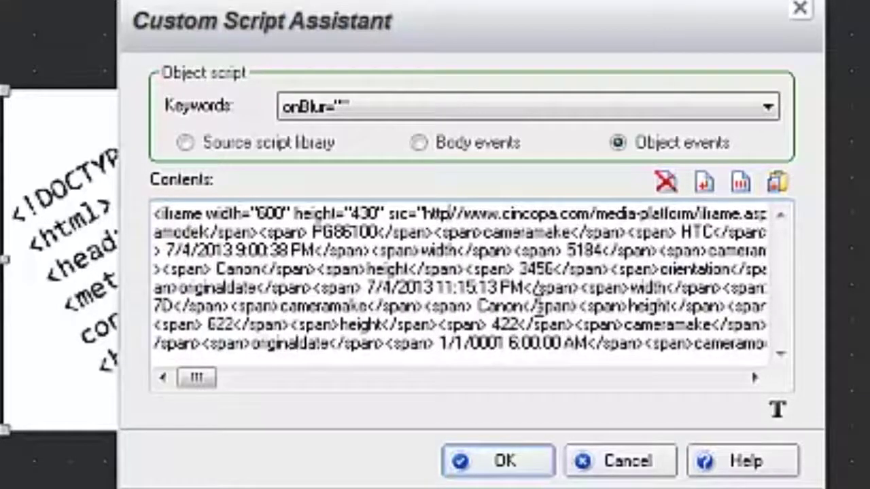
text(:)
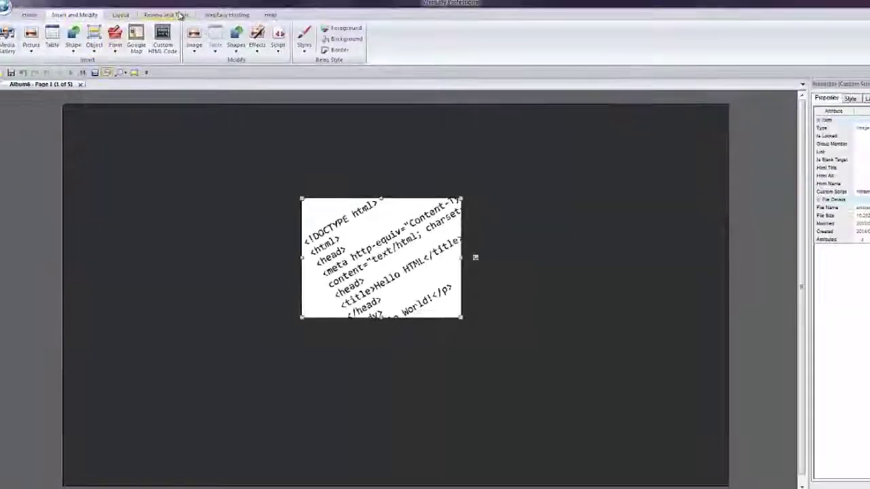
Preview the page in Mozilla Firefox from the Review and Tools Preview list
click(180, 15)
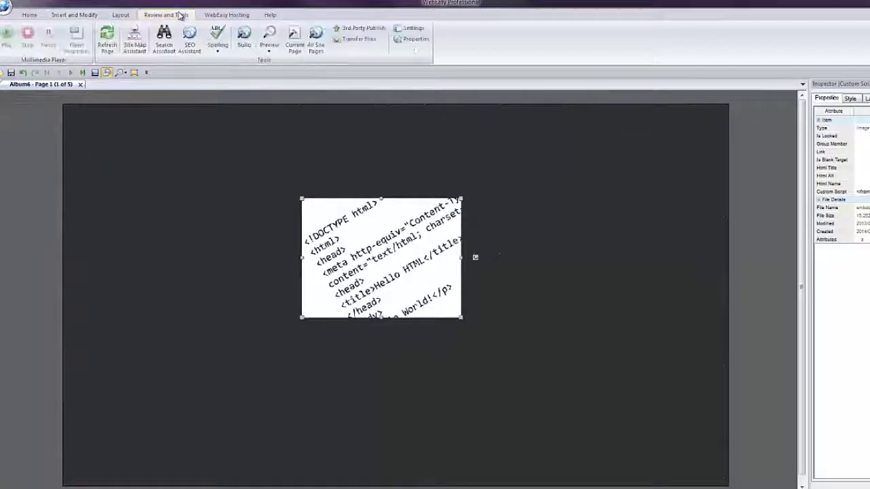
click(269, 54)
click(293, 106)
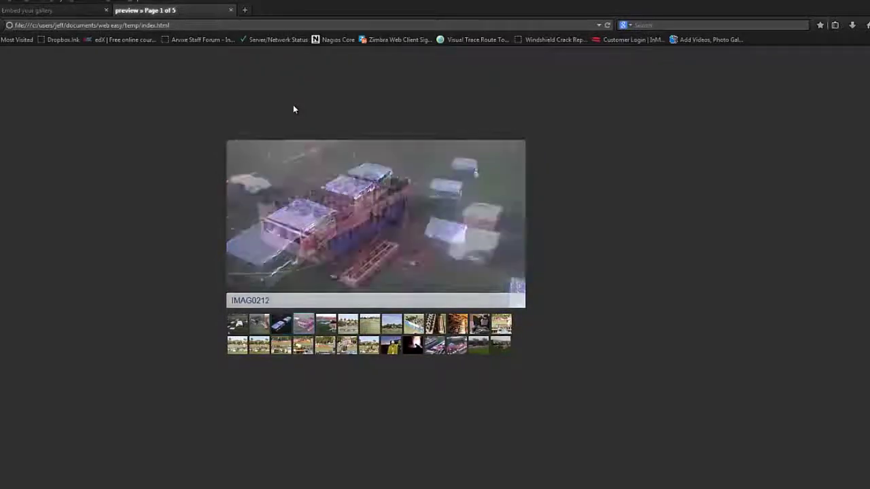
Advance the slideshow with its next arrow, then jump to a photo by its thumbnail
mouse_move(490, 293)
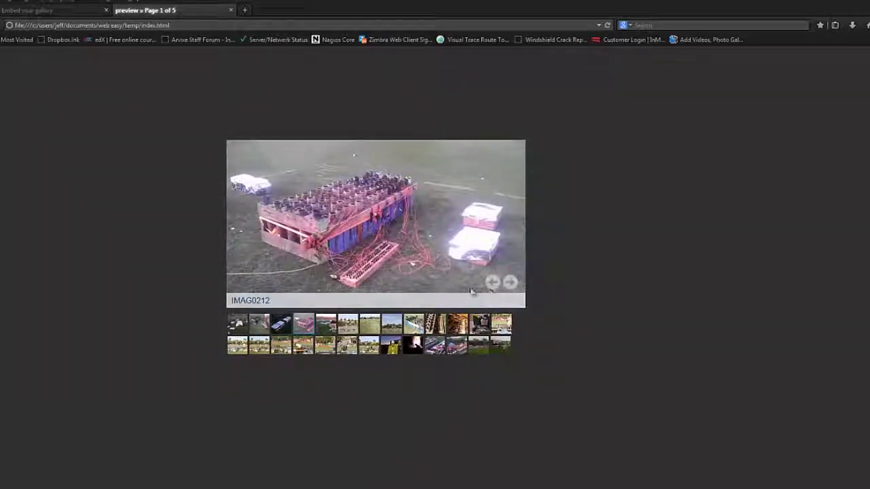
click(510, 282)
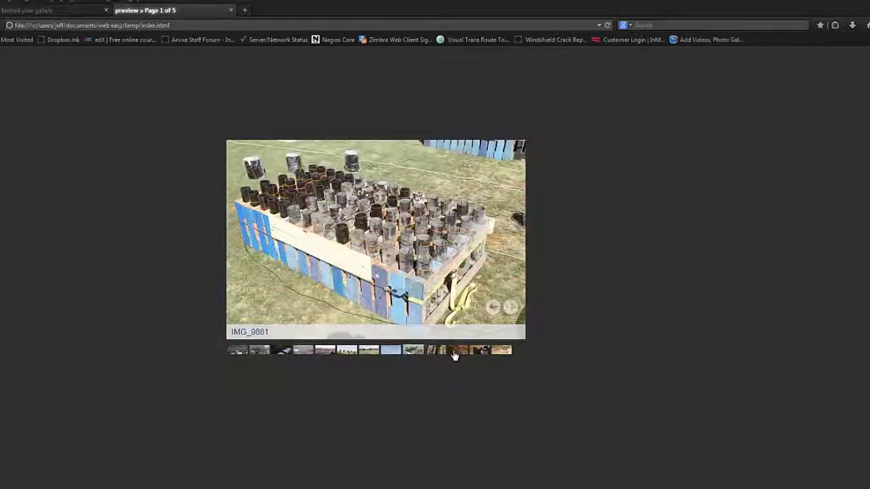
click(456, 352)
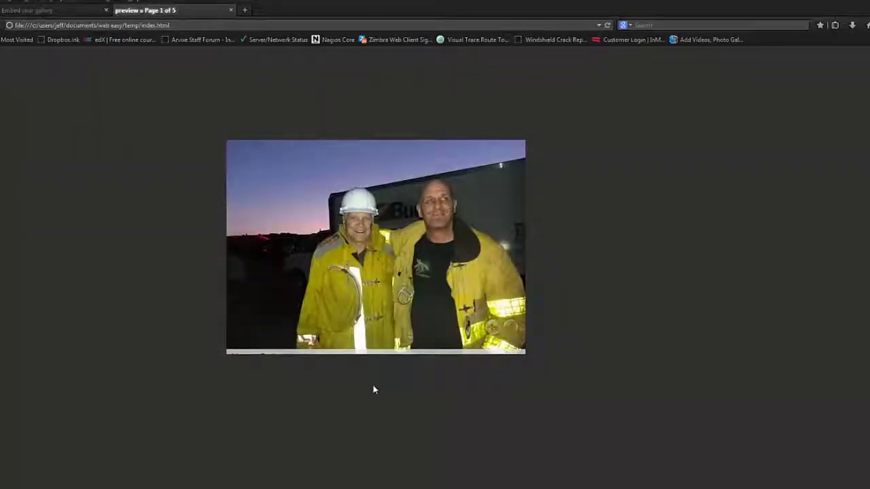
mouse_move(493, 328)
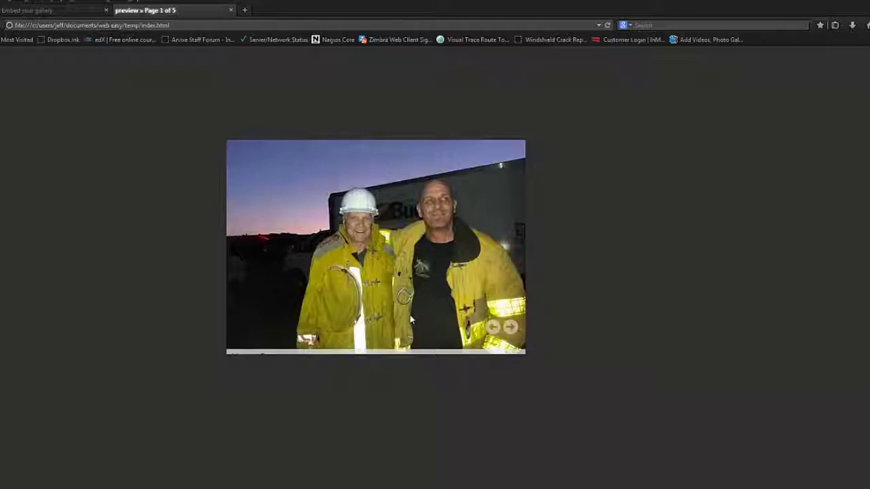